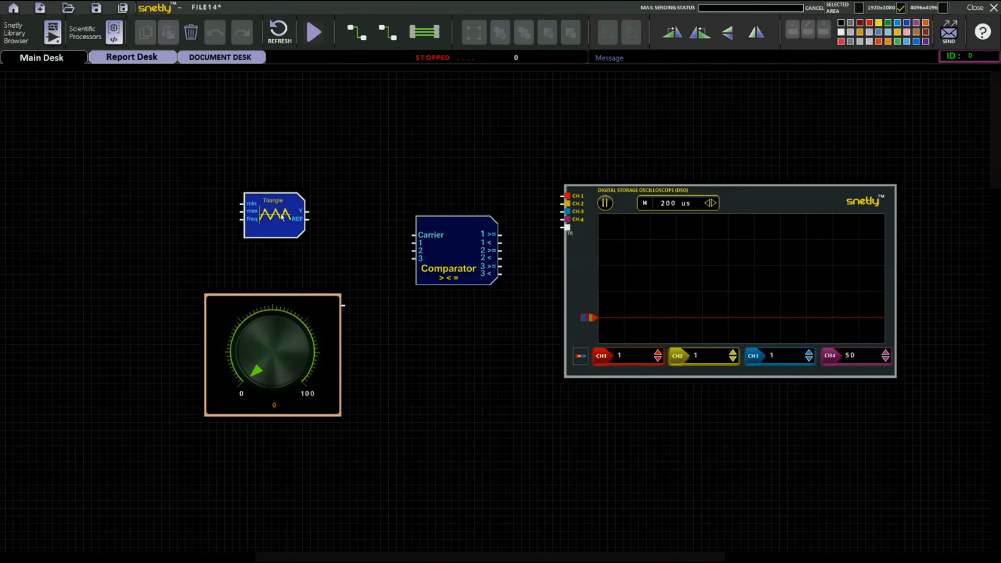
# Step: Configure the triangle generator with a minimum value of 0 and a maximum value of 1, apply the registers and return to the schematic
pyautogui.doubleClick(270, 220)
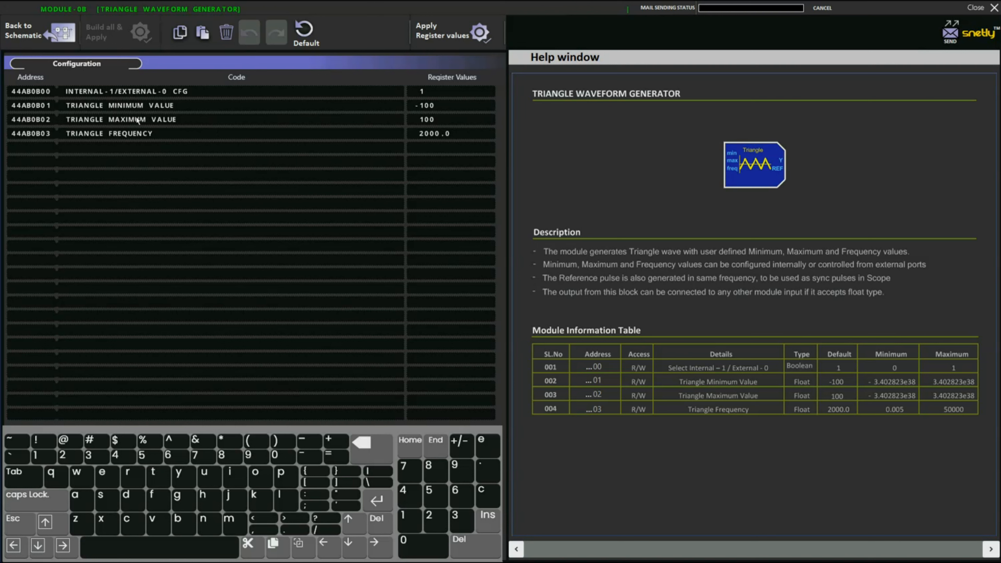
pyautogui.click(447, 106)
pyautogui.doubleClick(383, 447)
pyautogui.doubleClick(383, 447)
pyautogui.click(415, 546)
pyautogui.click(447, 120)
pyautogui.tripleClick(383, 448)
pyautogui.click(383, 448)
pyautogui.click(413, 524)
pyautogui.click(446, 38)
pyautogui.click(31, 38)
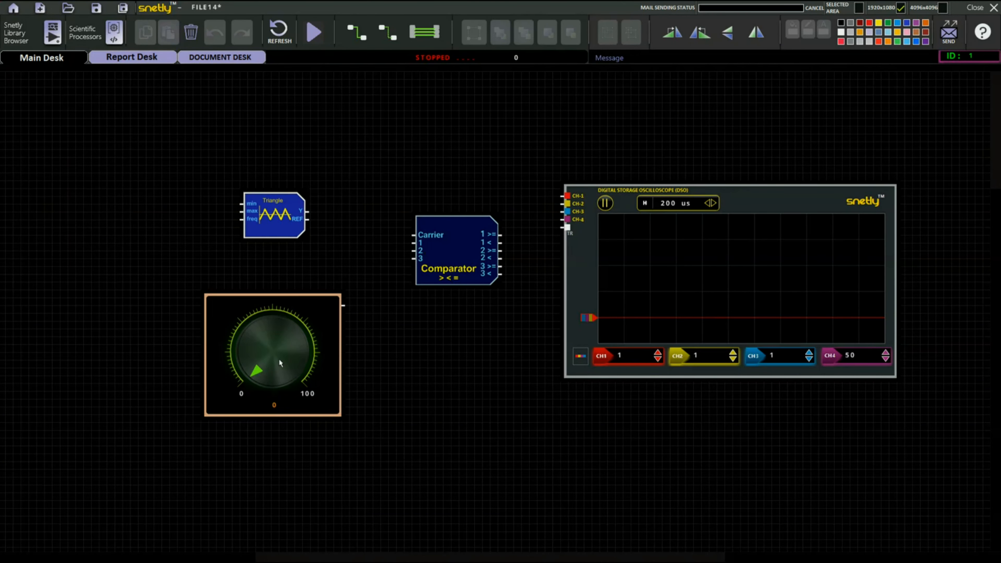
# Step: Set the knob's maximum value to 0.95, apply the register values and return to the schematic
pyautogui.doubleClick(292, 407)
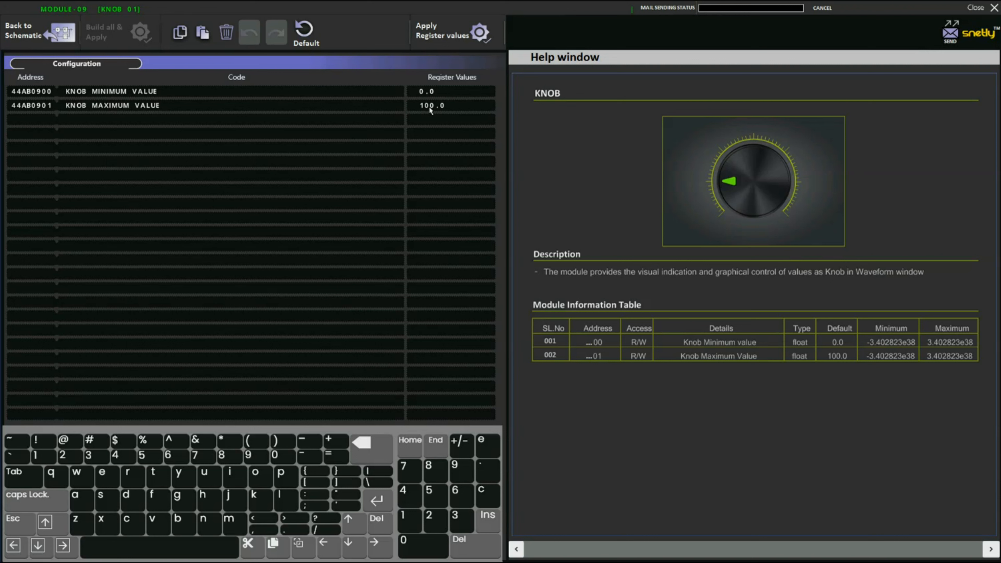
pyautogui.click(451, 105)
pyautogui.click(375, 457)
pyautogui.click(375, 457)
pyautogui.click(375, 457)
pyautogui.click(375, 457)
pyautogui.click(375, 457)
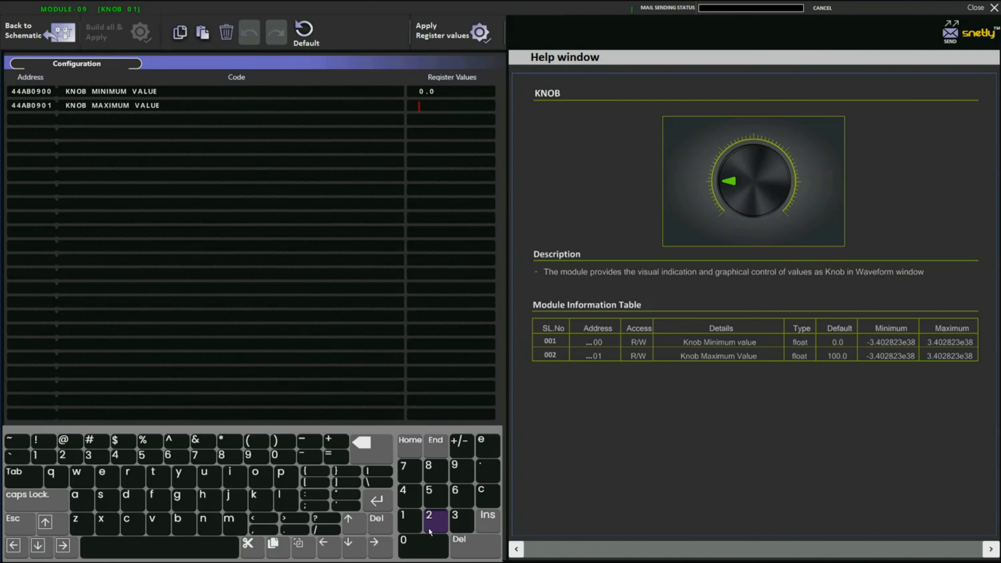
pyautogui.click(422, 546)
pyautogui.click(461, 471)
pyautogui.click(435, 496)
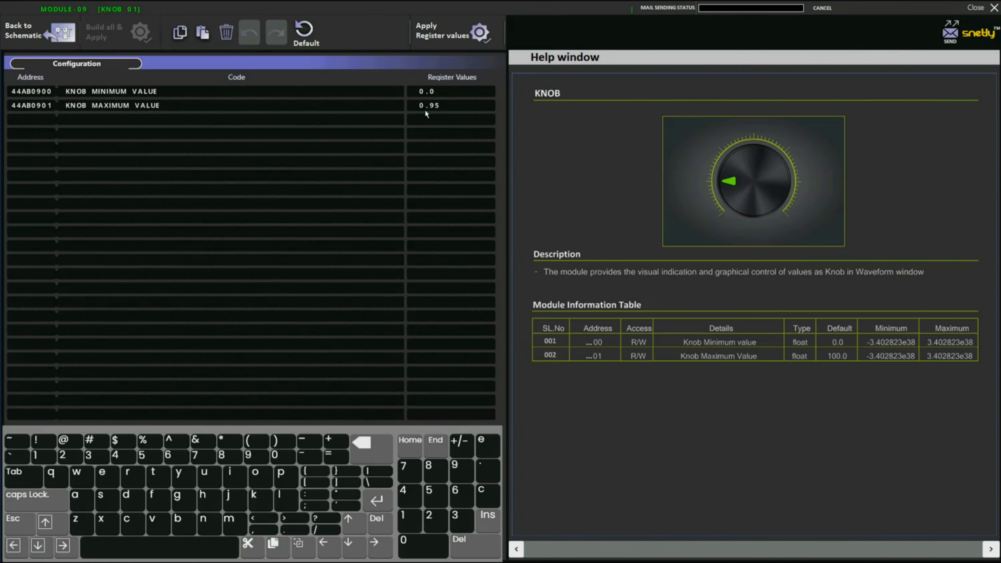
pyautogui.click(442, 37)
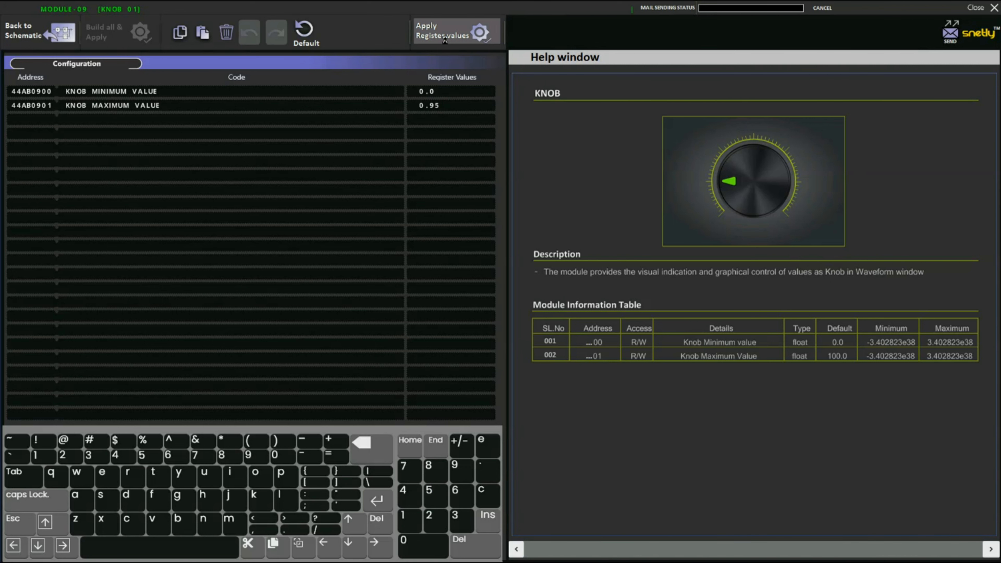
pyautogui.click(47, 34)
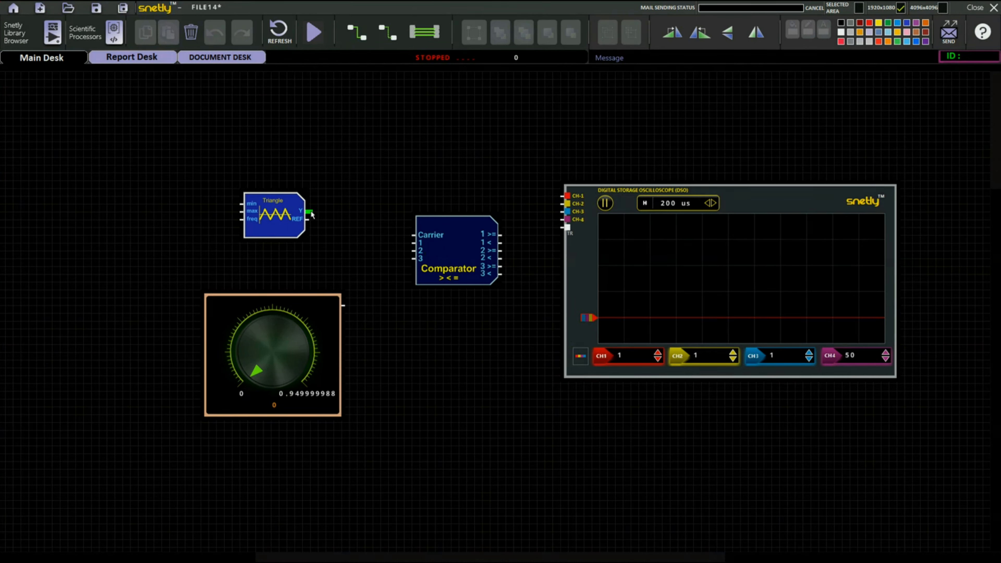
# Step: Wire the triangle's Y output to oscilloscope CH-1 and the knob's output to CH-2, and run the simulation
pyautogui.moveTo(311, 215); pyautogui.dragTo(562, 195)
pyautogui.moveTo(344, 306); pyautogui.dragTo(564, 203)
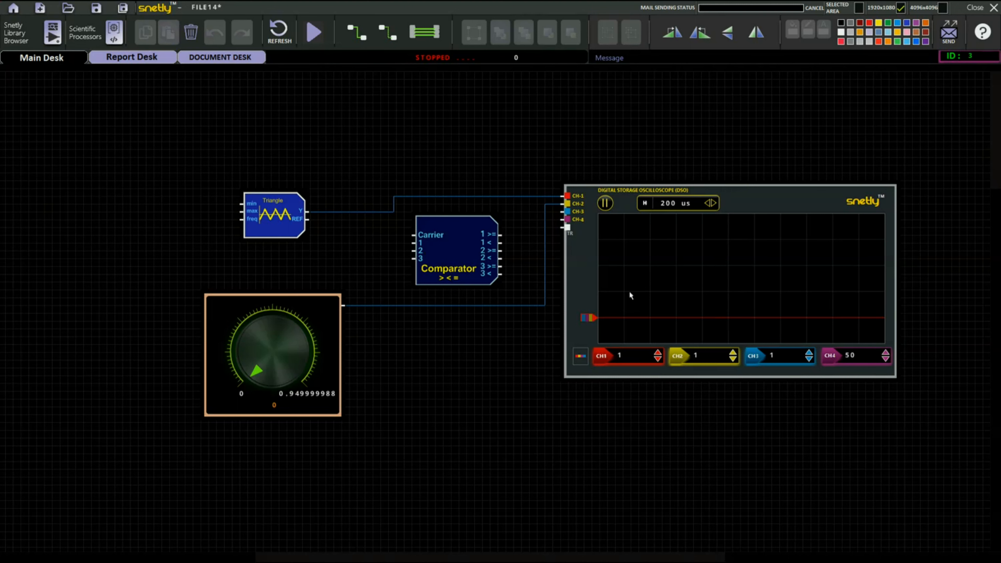
pyautogui.click(319, 33)
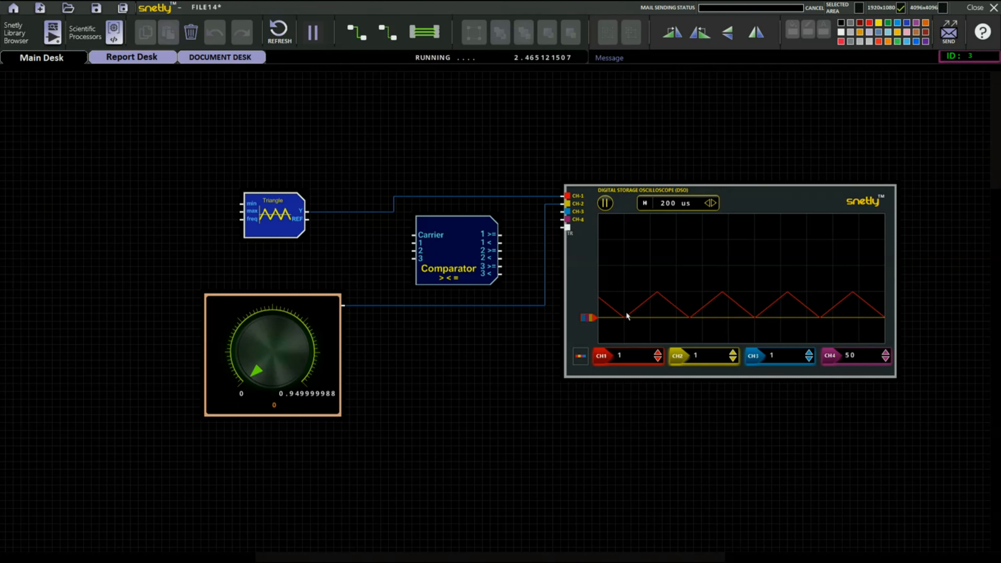
# Step: Connect the triangle's REF output to the oscilloscope's TR input, and sweep the knob up to 0.95 and back to about 0.016
pyautogui.moveTo(310, 219); pyautogui.dragTo(566, 226)
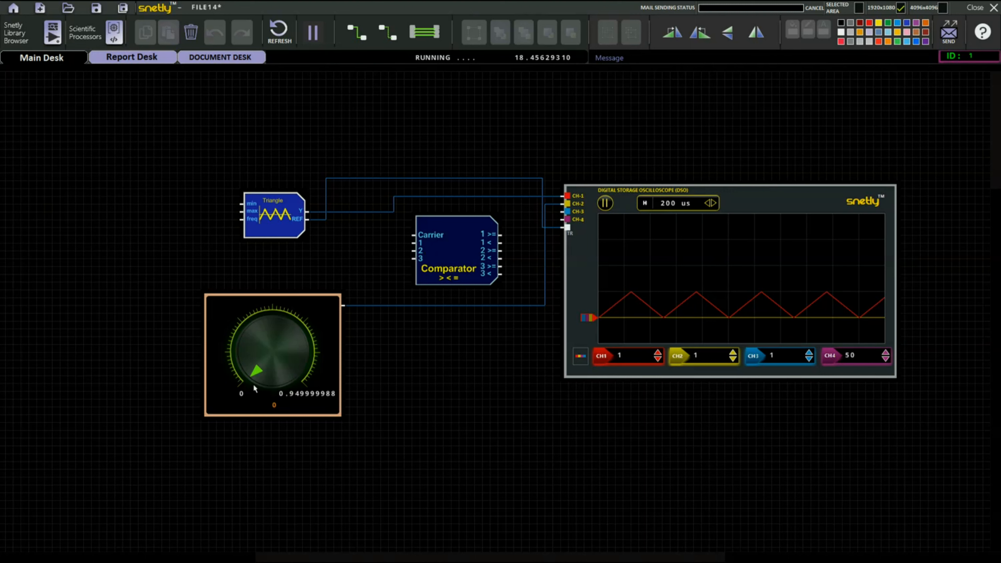
pyautogui.moveTo(254, 384)
pyautogui.mouseDown()
pyautogui.moveTo(243, 353)
pyautogui.moveTo(266, 332)
pyautogui.moveTo(297, 355)
pyautogui.moveTo(284, 343)
pyautogui.moveTo(292, 374)
pyautogui.moveTo(283, 385)
pyautogui.mouseUp()
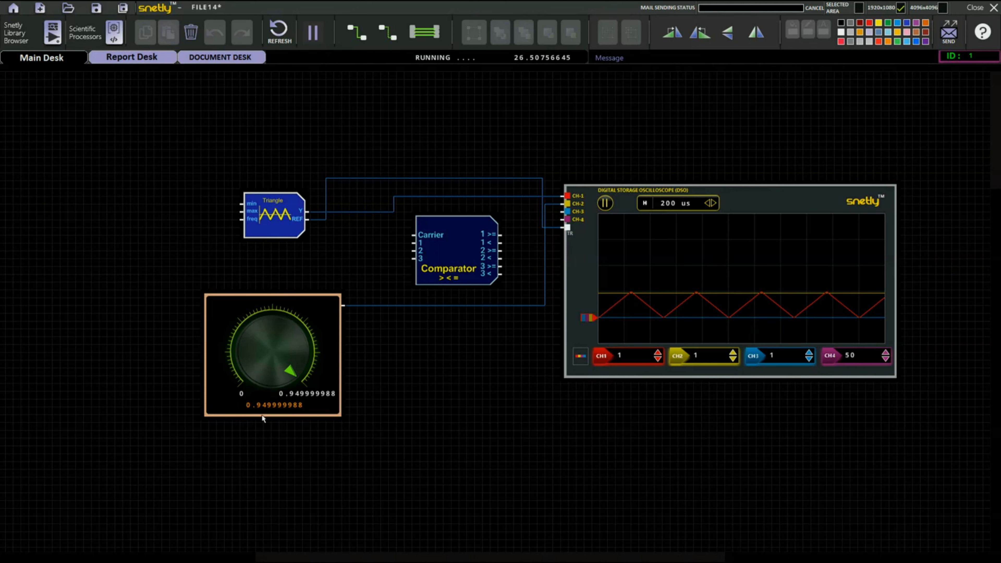
pyautogui.moveTo(302, 382)
pyautogui.mouseDown()
pyautogui.moveTo(305, 354)
pyautogui.moveTo(276, 328)
pyautogui.moveTo(238, 333)
pyautogui.moveTo(256, 365)
pyautogui.moveTo(292, 351)
pyautogui.moveTo(293, 373)
pyautogui.moveTo(290, 329)
pyautogui.moveTo(256, 328)
pyautogui.moveTo(251, 376)
pyautogui.mouseUp()
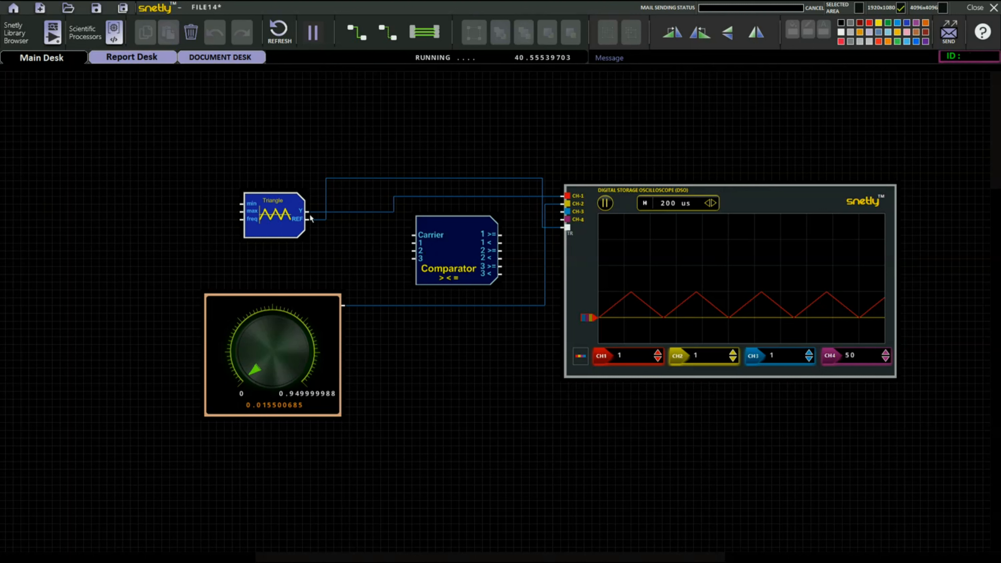
# Step: Wire the triangle's Y output to the comparator's Carrier, the knob to input 1, and the comparator's 1 >= output to oscilloscope CH-3
pyautogui.moveTo(309, 212); pyautogui.dragTo(413, 236)
pyautogui.moveTo(345, 305); pyautogui.dragTo(410, 243)
pyautogui.moveTo(501, 235)
pyautogui.mouseDown()
pyautogui.moveTo(537, 233)
pyautogui.moveTo(562, 212)
pyautogui.mouseUp()
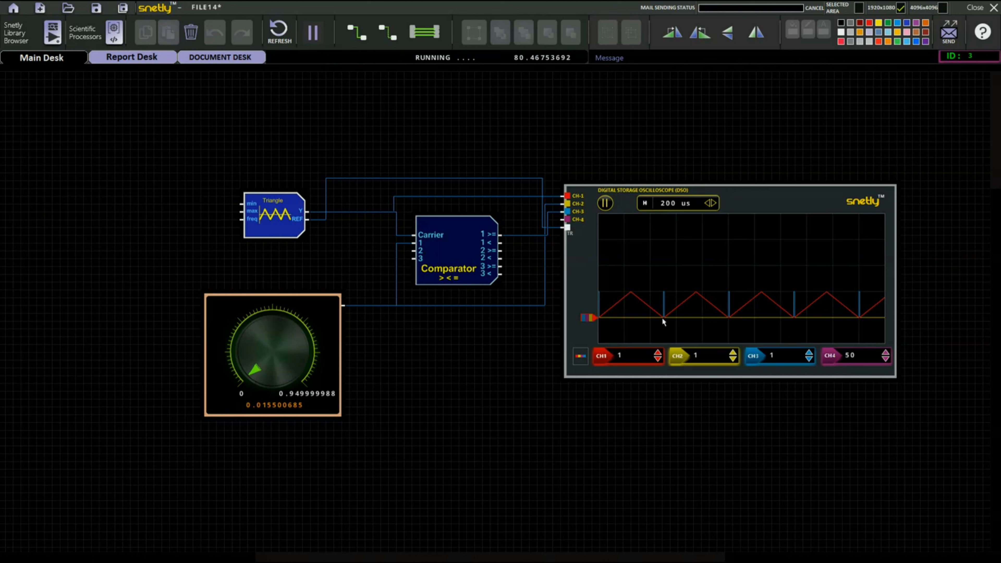
# Step: Vary the PWM duty cycle by turning the knob up to about 0.52 and back down to about 0.10
pyautogui.moveTo(250, 373)
pyautogui.mouseDown()
pyautogui.moveTo(268, 333)
pyautogui.moveTo(294, 355)
pyautogui.moveTo(295, 382)
pyautogui.moveTo(296, 339)
pyautogui.moveTo(272, 329)
pyautogui.moveTo(255, 353)
pyautogui.moveTo(270, 332)
pyautogui.moveTo(298, 341)
pyautogui.moveTo(297, 364)
pyautogui.moveTo(291, 340)
pyautogui.moveTo(275, 333)
pyautogui.moveTo(244, 351)
pyautogui.moveTo(291, 328)
pyautogui.moveTo(302, 375)
pyautogui.moveTo(301, 343)
pyautogui.moveTo(271, 329)
pyautogui.moveTo(241, 355)
pyautogui.moveTo(256, 333)
pyautogui.moveTo(279, 332)
pyautogui.mouseUp()
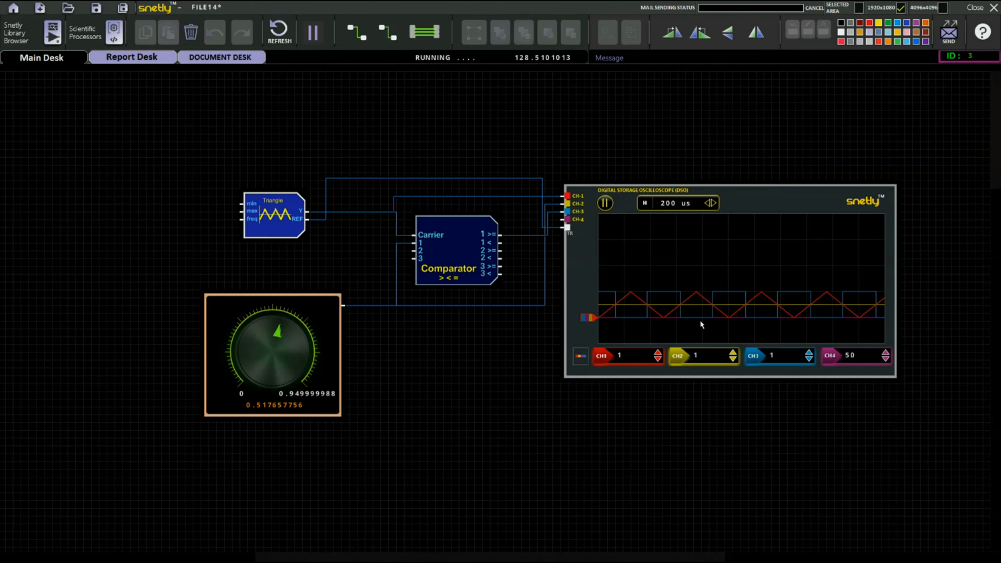
pyautogui.moveTo(286, 334); pyautogui.dragTo(262, 335)
pyautogui.moveTo(292, 348); pyautogui.dragTo(256, 363)
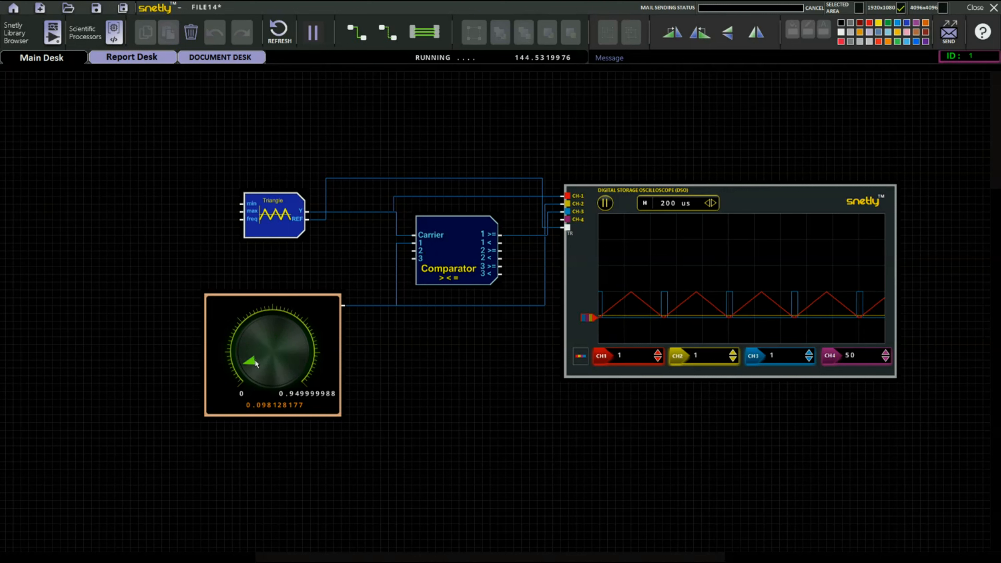